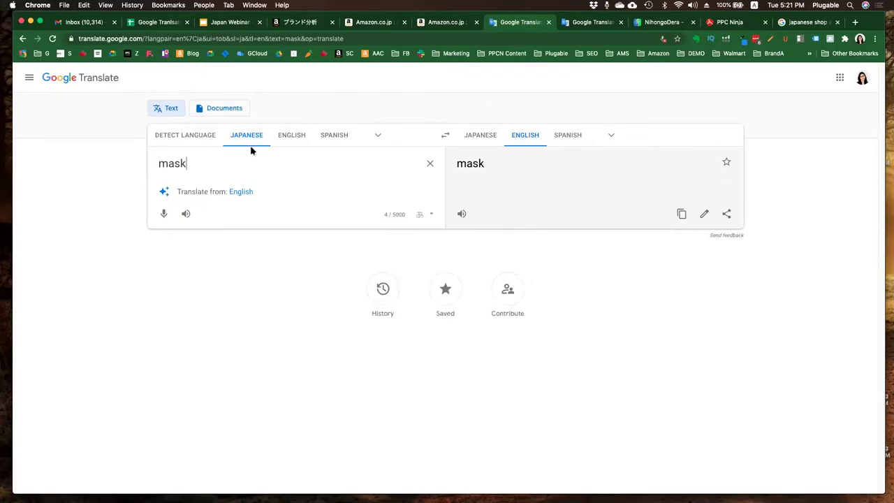
Step: Translate "mask" from English into Japanese and show the dictionary details of マスク
click(480, 138)
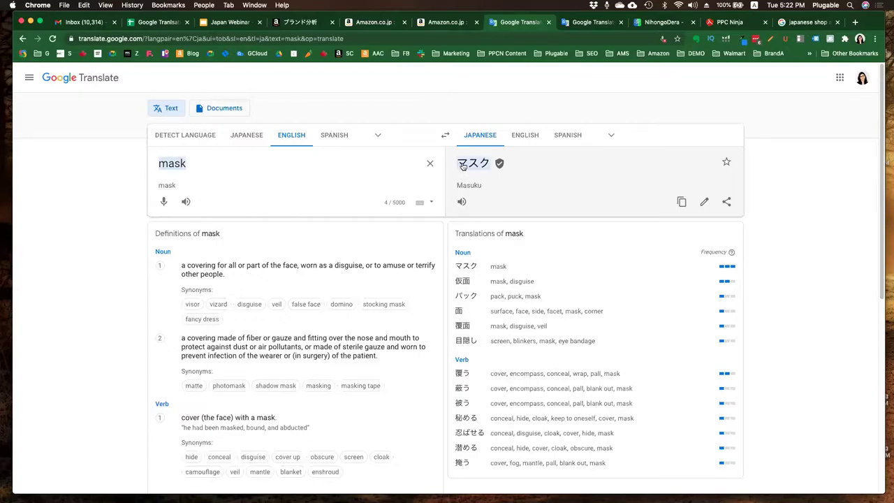
drag(462, 165, 487, 167)
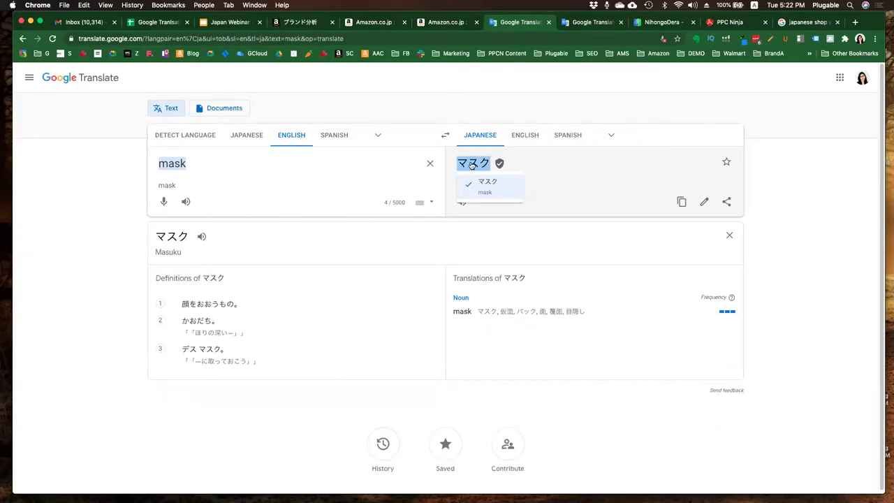
Step: In the other Google Translate page, replace 兜 with "spoon" and translate it into Japanese
click(578, 23)
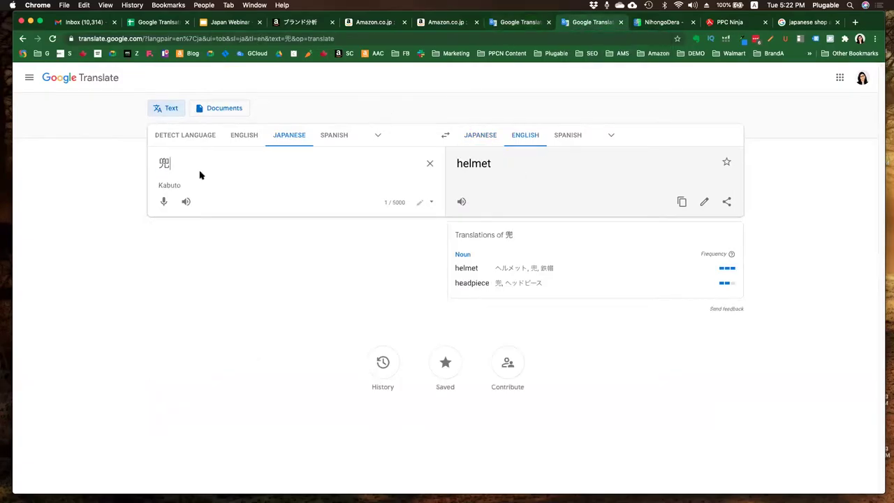
drag(172, 165, 153, 164)
text(s)
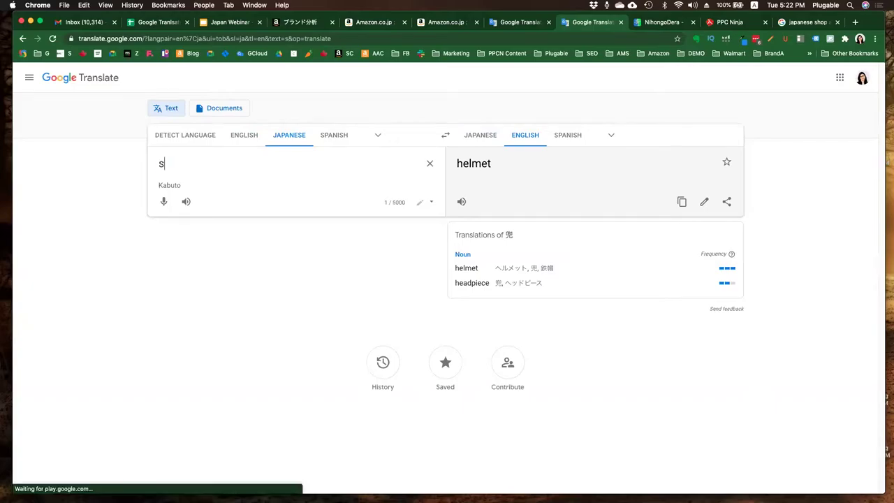
text(poon)
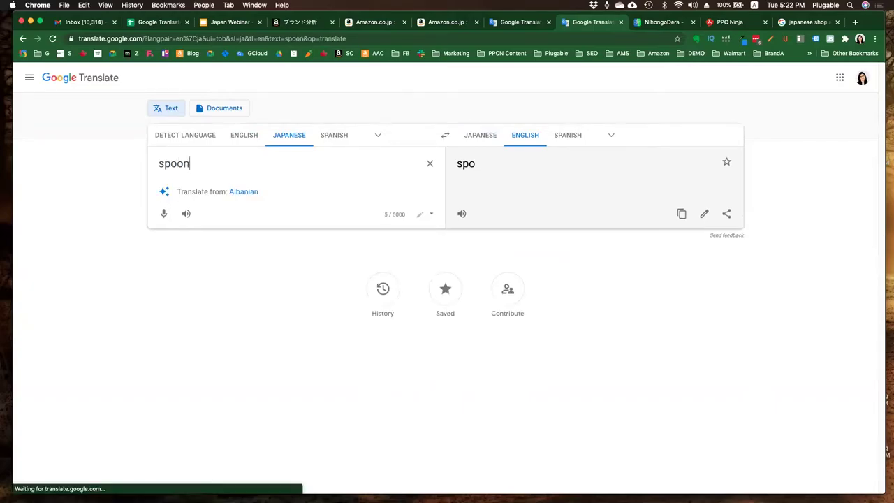
click(481, 135)
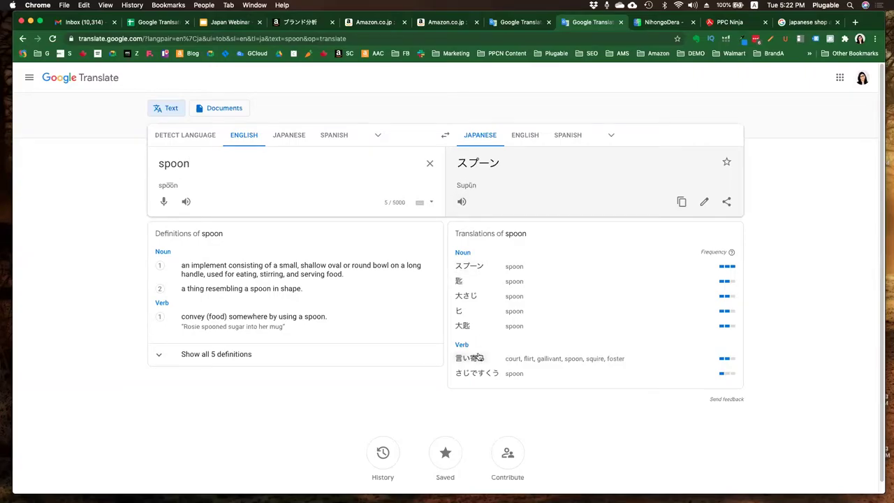
Step: Copy the alternative spoon translation 匙, search Amazon.co.jp for it and look over the product results
double_click(457, 282)
right_click(459, 282)
click(470, 302)
click(441, 24)
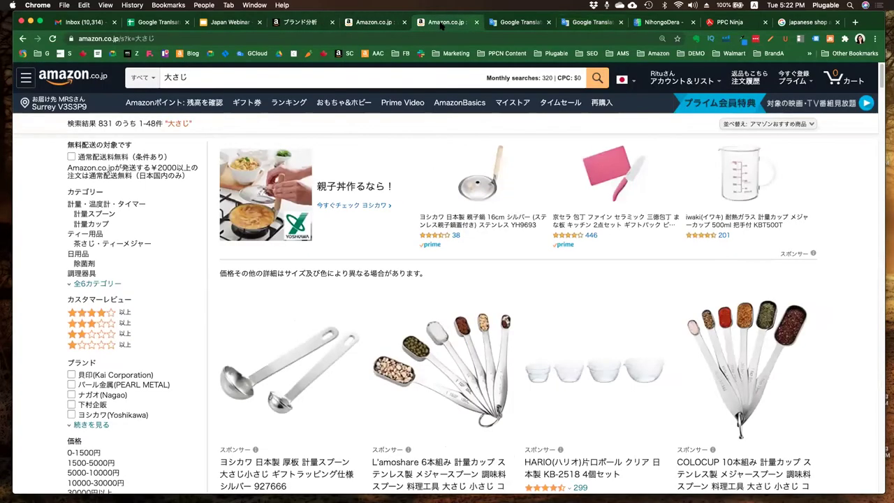
click(250, 75)
key(super+v)
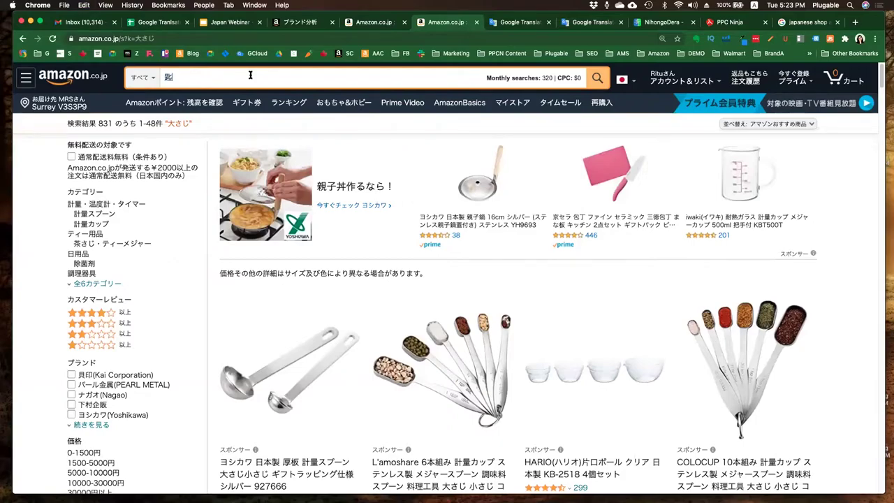
key(Return)
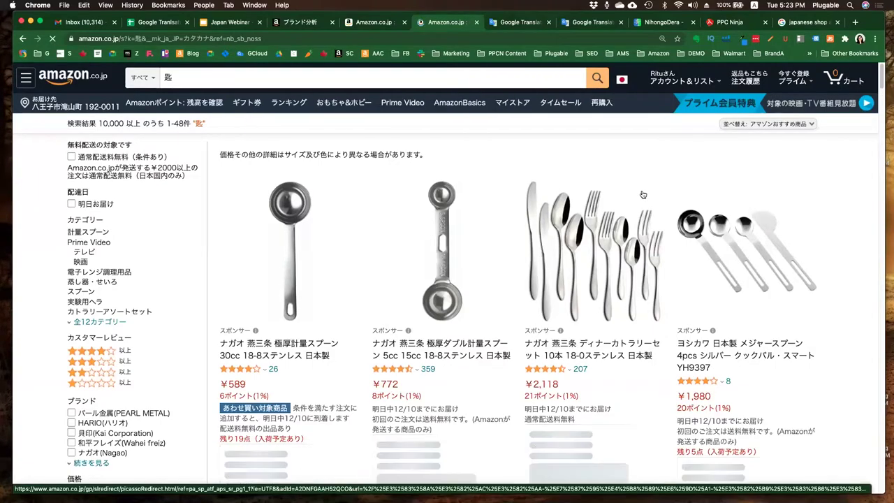
scroll(620, 238, down, 5)
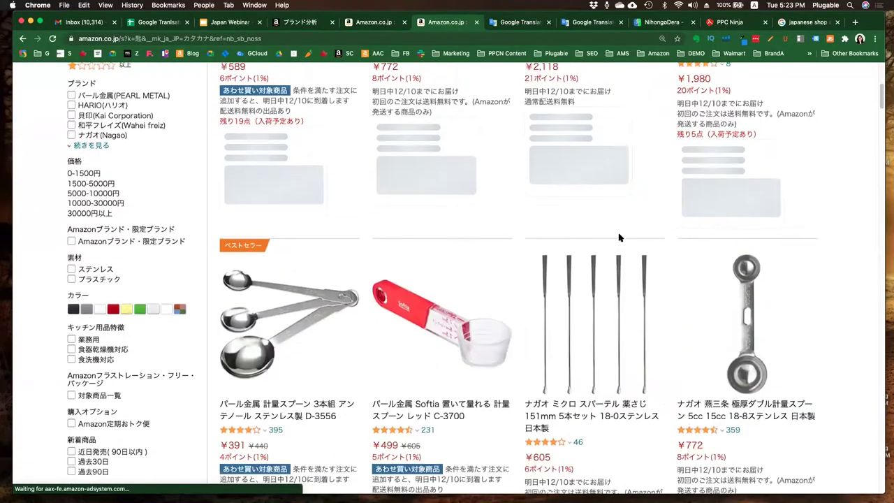
scroll(620, 238, up, 5)
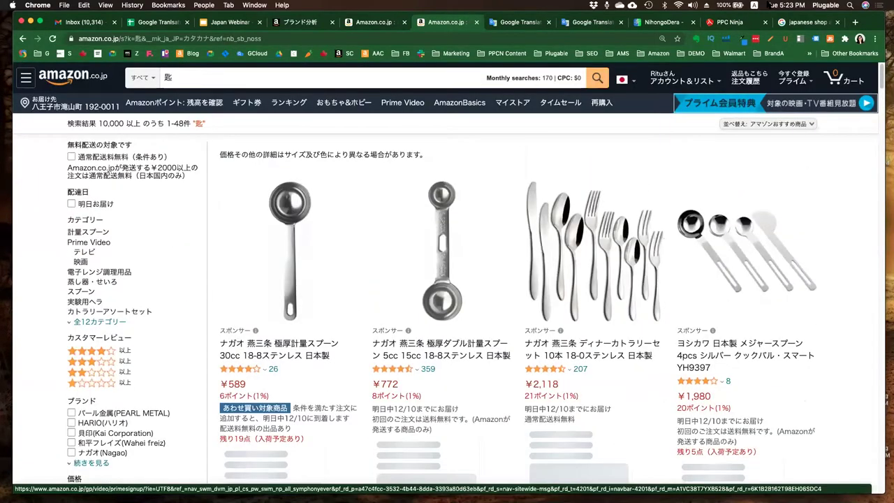
Step: Copy the main spoon translation スプーン from Google Translate, search Amazon.co.jp for it and look over the product results
click(593, 23)
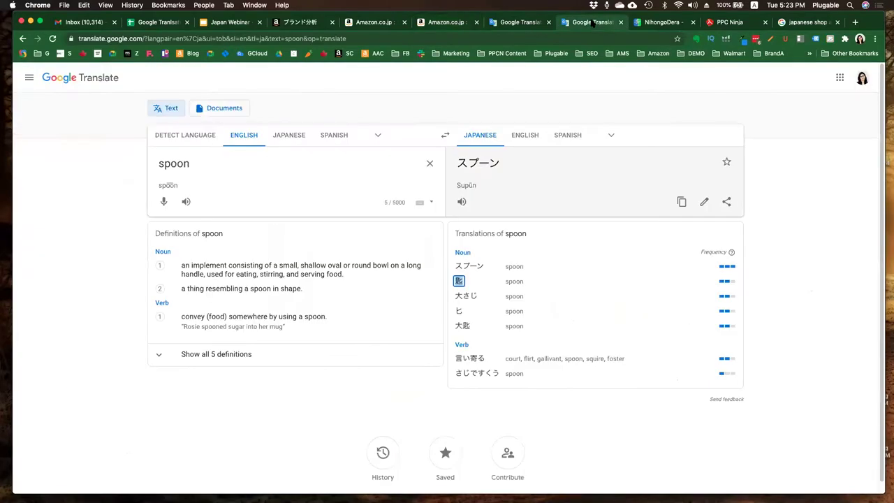
click(468, 166)
drag(468, 166, 499, 165)
right_click(499, 166)
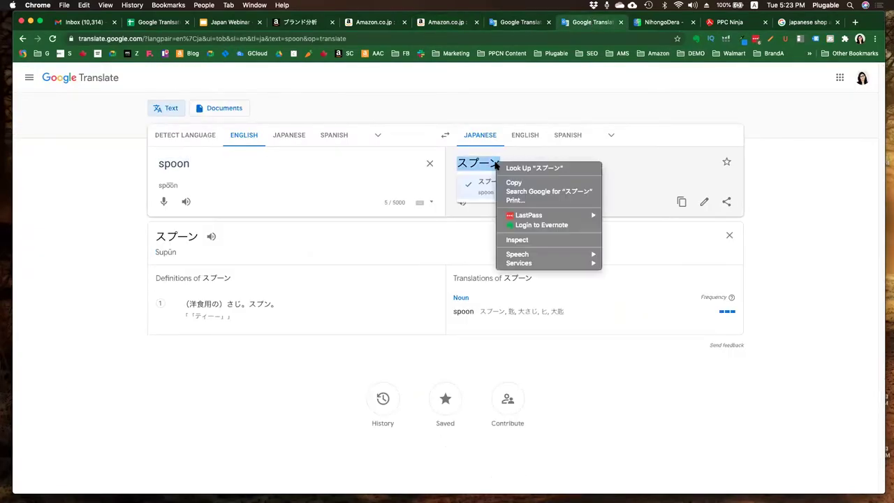
click(511, 179)
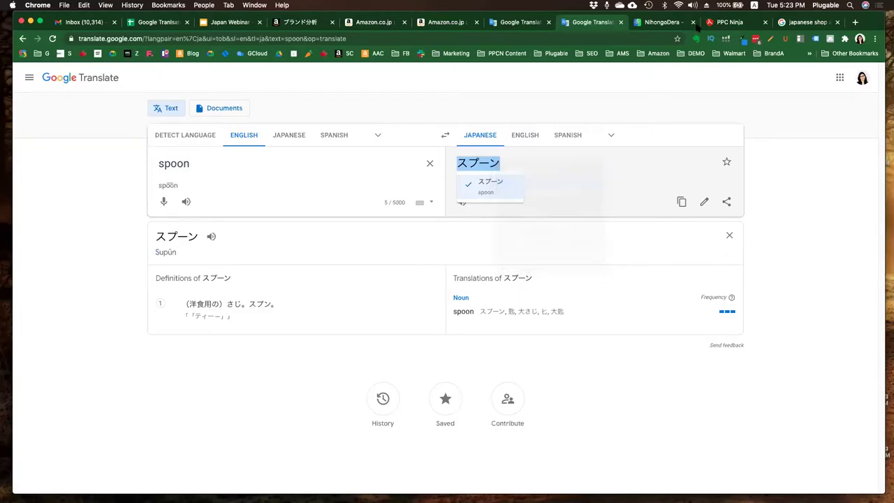
click(438, 23)
click(160, 75)
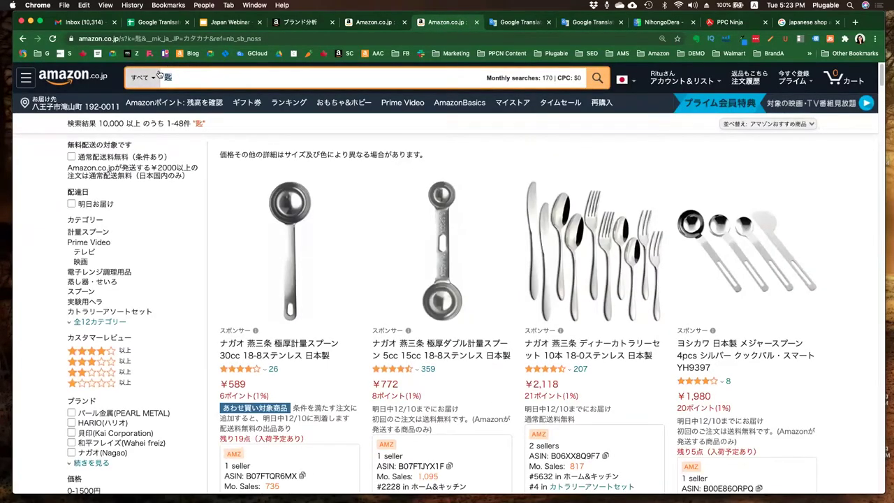
key(super+v)
key(Return)
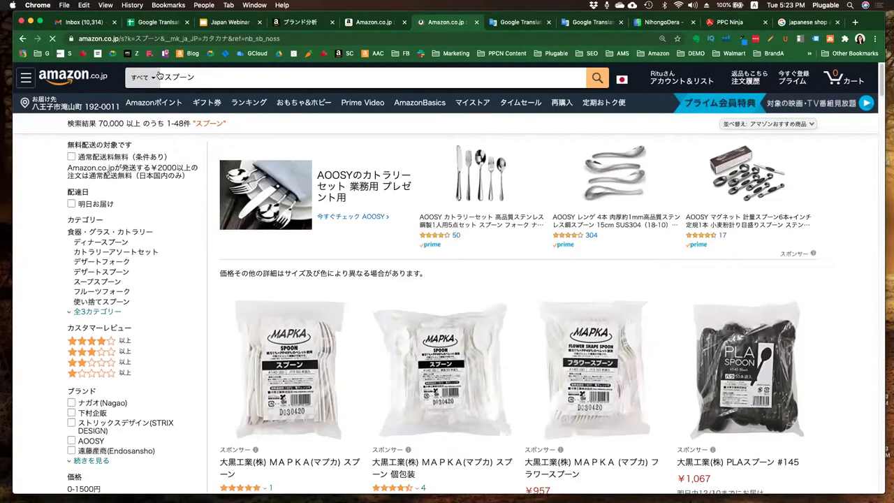
scroll(577, 349, down, 5)
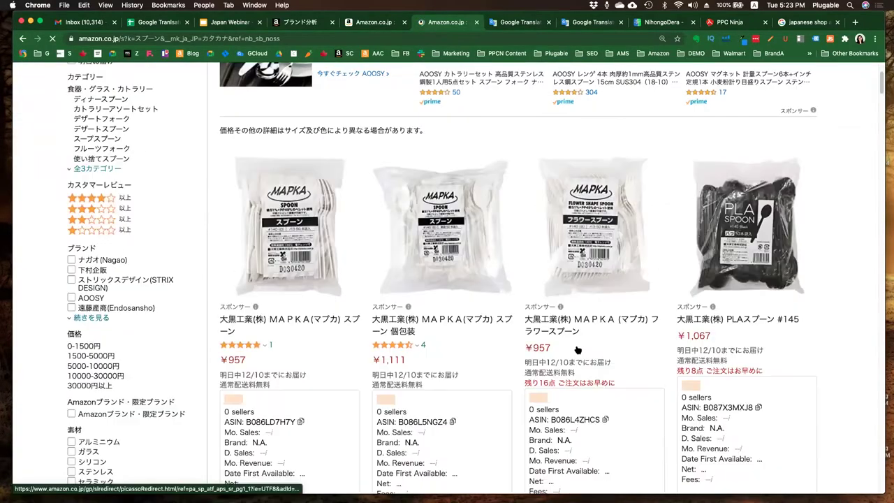
scroll(578, 350, down, 5)
scroll(580, 315, up, 10)
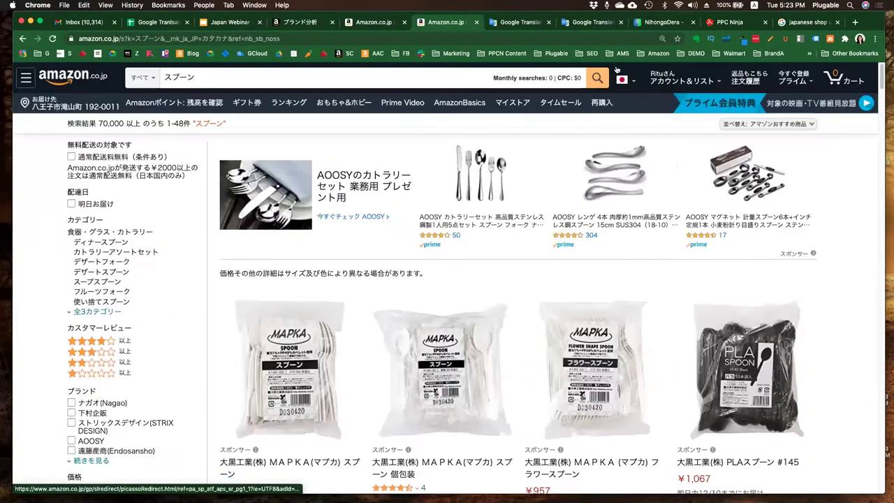
Step: Return to Google Translate, translate "spoon" into Japanese again and open the alternative noun 大さじ as the source text
click(575, 24)
key(super+shift+s)
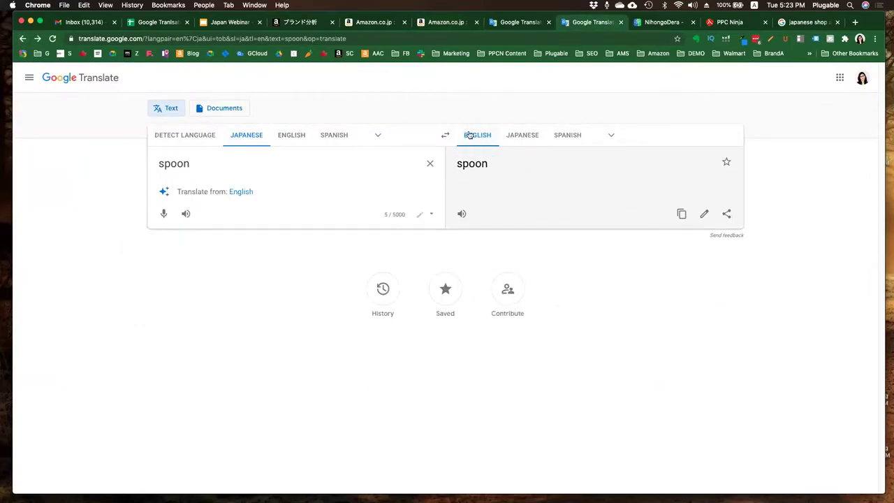
click(533, 138)
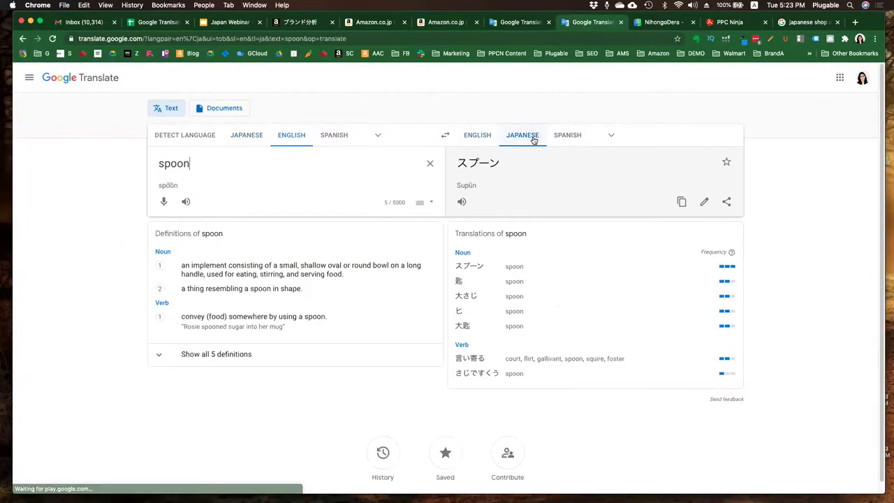
drag(472, 297, 472, 297)
click(446, 301)
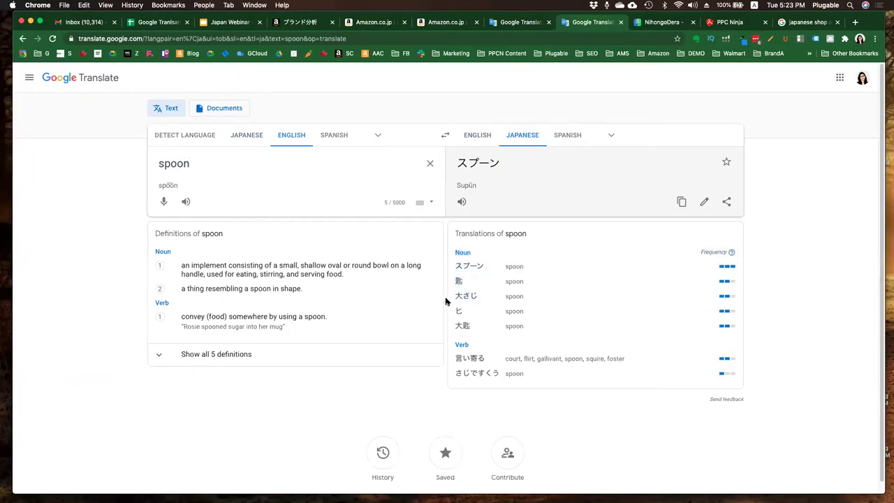
click(464, 297)
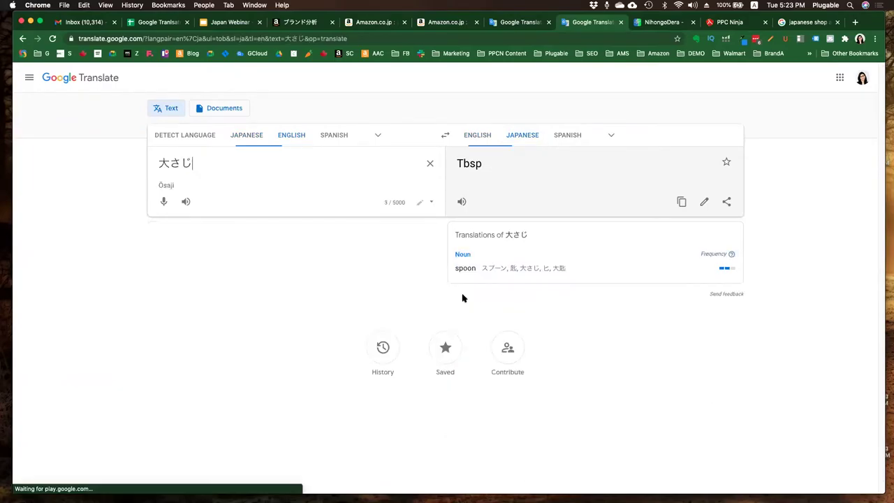
Step: Copy 大さじ from the source text, search Amazon.co.jp for it and look over the product results
right_click(463, 298)
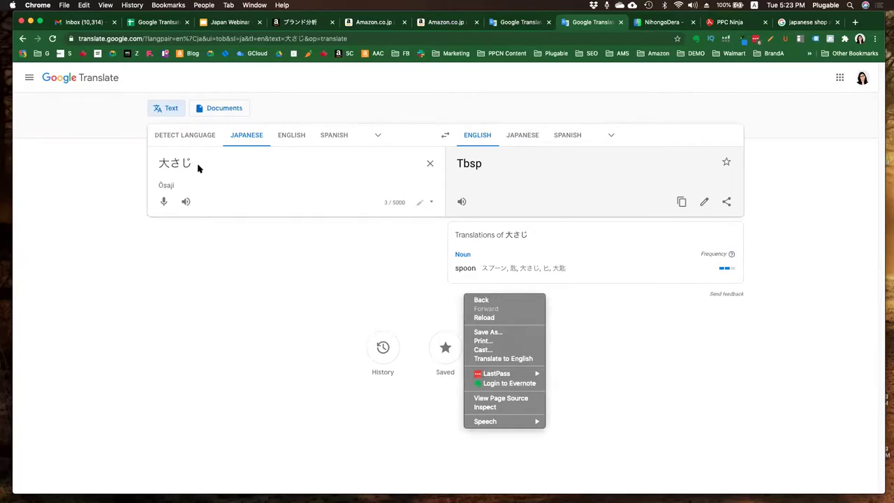
click(147, 165)
drag(159, 164, 193, 165)
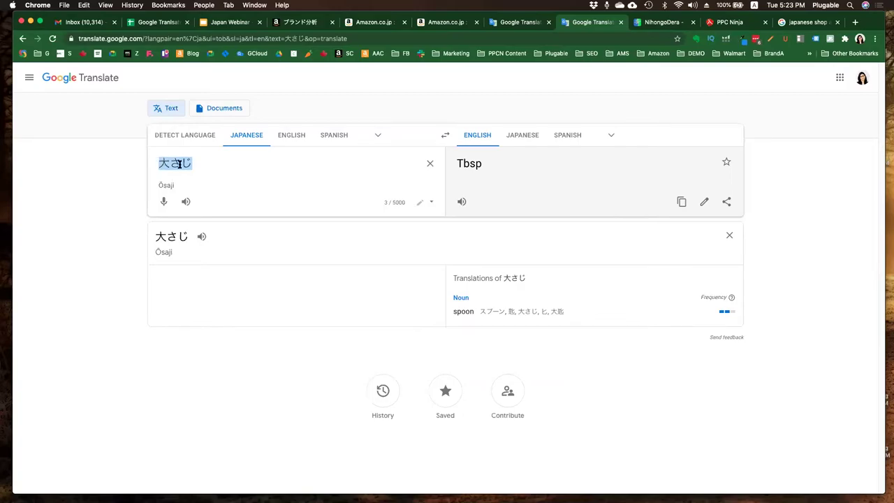
right_click(178, 163)
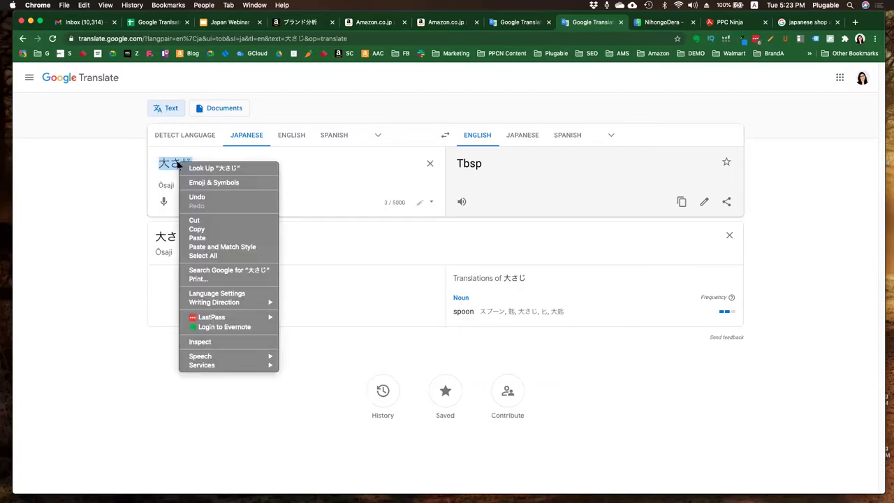
click(198, 229)
click(448, 22)
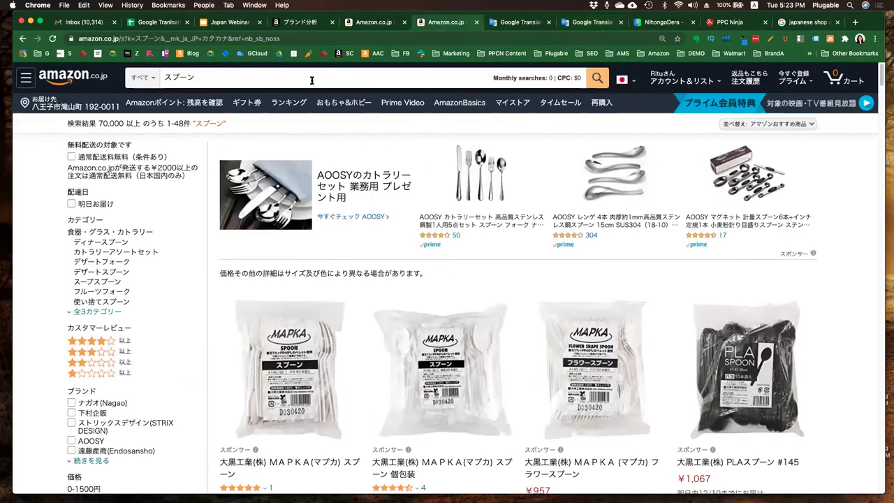
drag(310, 77, 188, 68)
key(super+v)
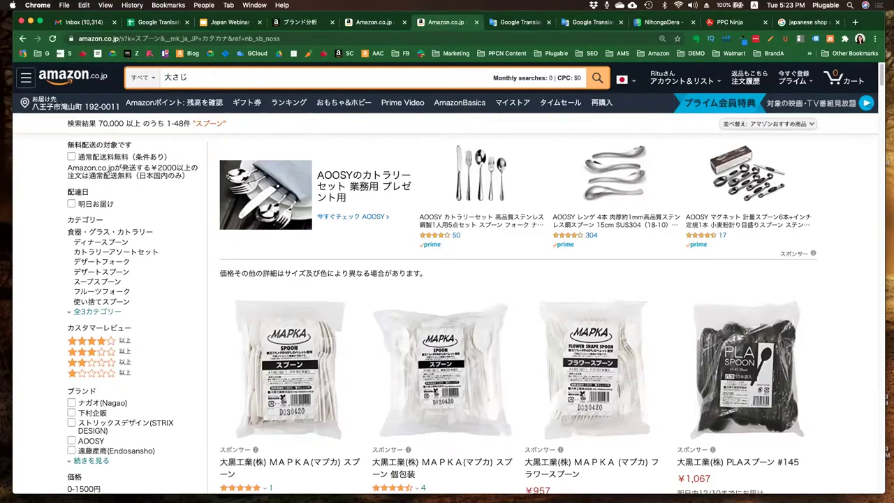
key(Return)
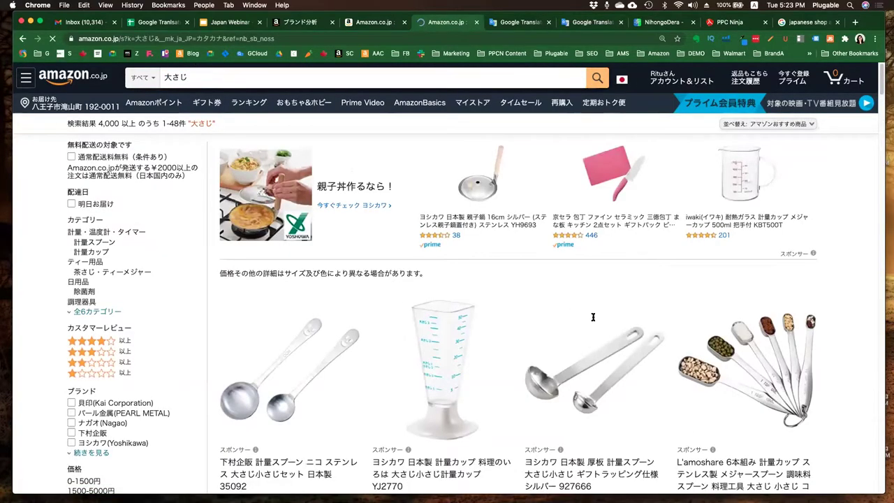
scroll(593, 307, down, 1)
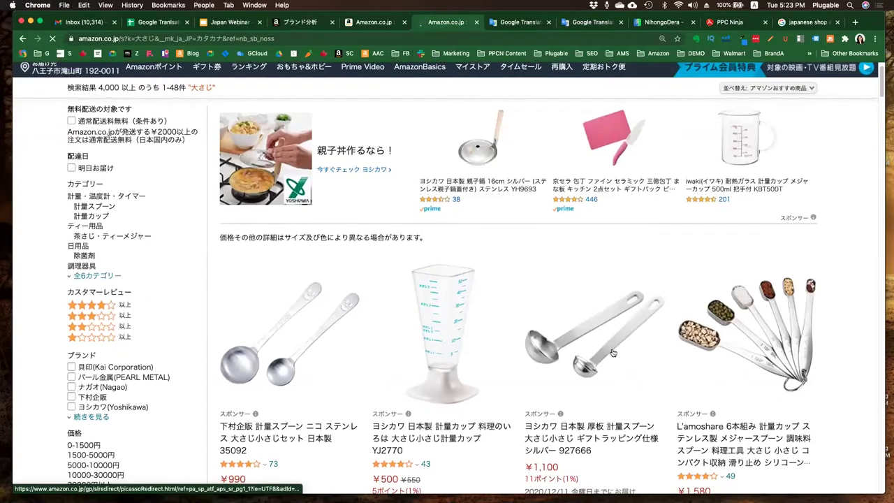
scroll(615, 353, down, 2)
scroll(489, 210, up, 3)
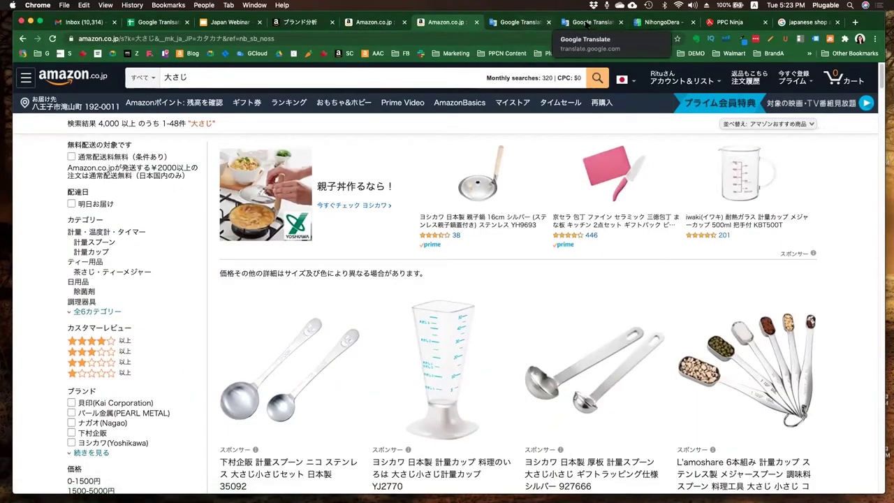
Step: Switch to Google Translate and go back to the list of Japanese translations of "spoon"
click(590, 22)
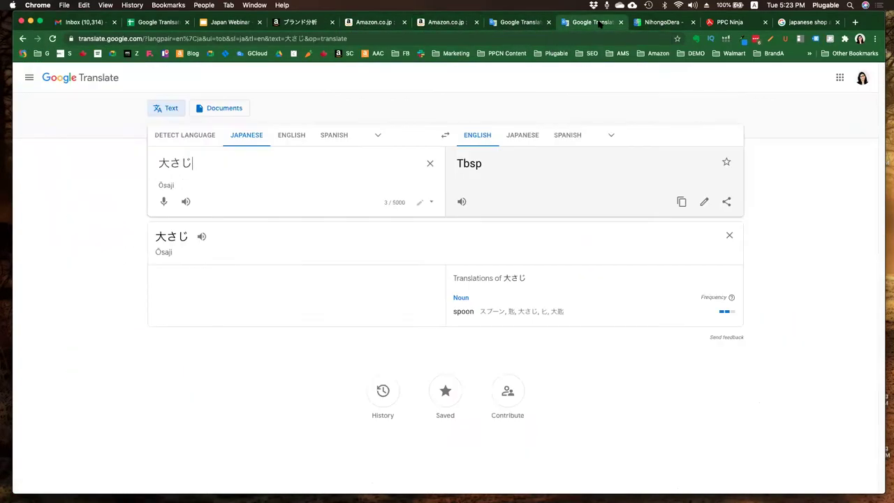
click(23, 39)
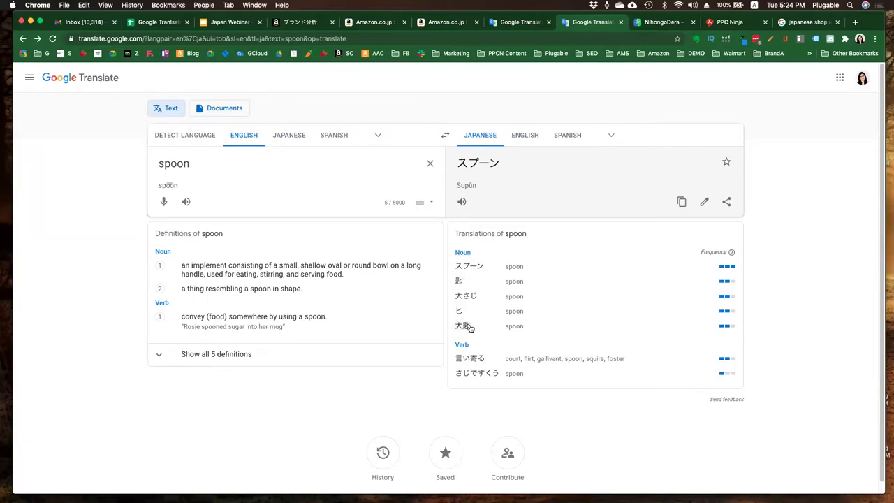
Step: Switch to the "Google Tranlsate Eng-Jpn" spreadsheet and examine the Japanese term in F4 and the translation formula in G4
click(148, 23)
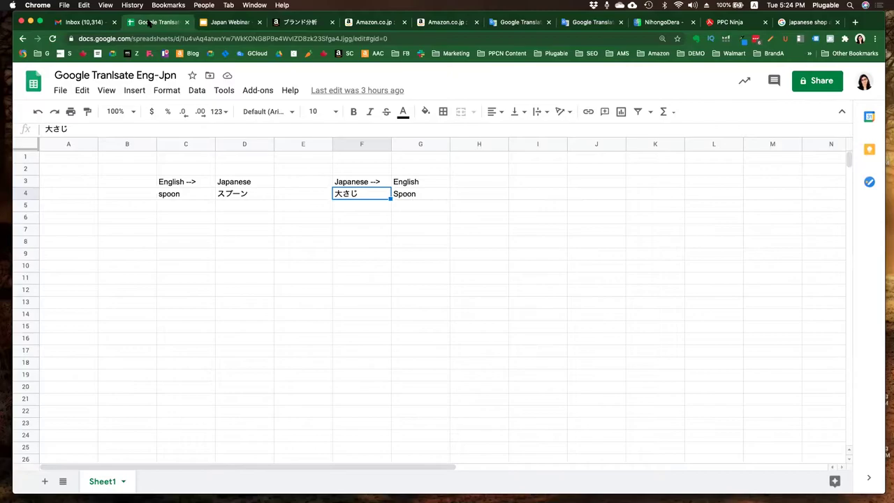
click(190, 348)
click(366, 196)
click(411, 196)
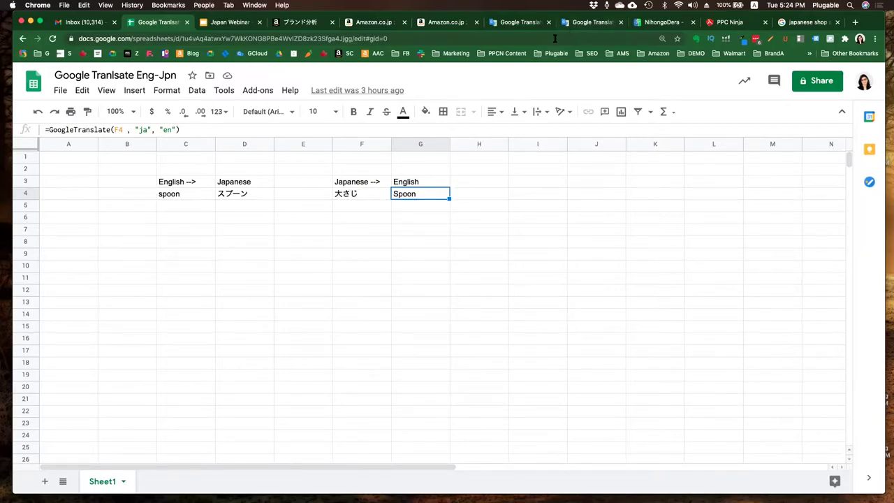
Step: Switch to Google Translate, open the alternative noun 匙 for "spoon" as the source text and copy it
click(357, 205)
right_click(357, 207)
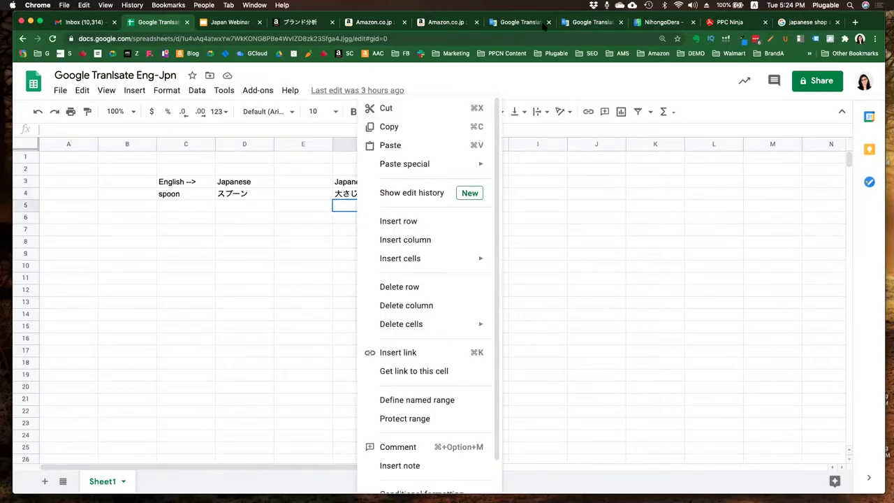
click(577, 27)
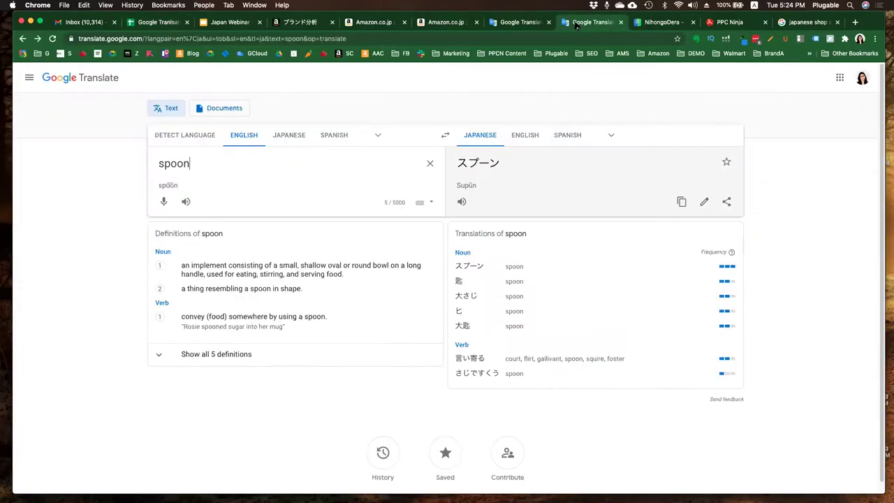
click(461, 283)
right_click(458, 280)
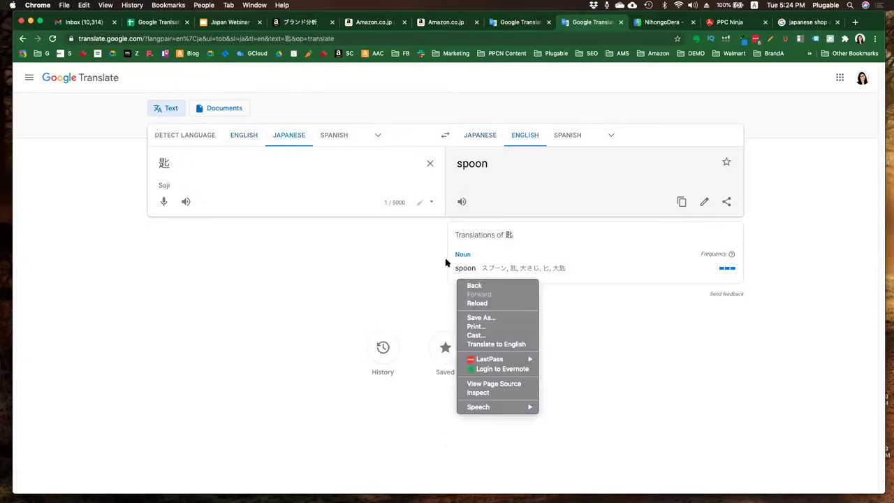
click(159, 165)
double_click(164, 164)
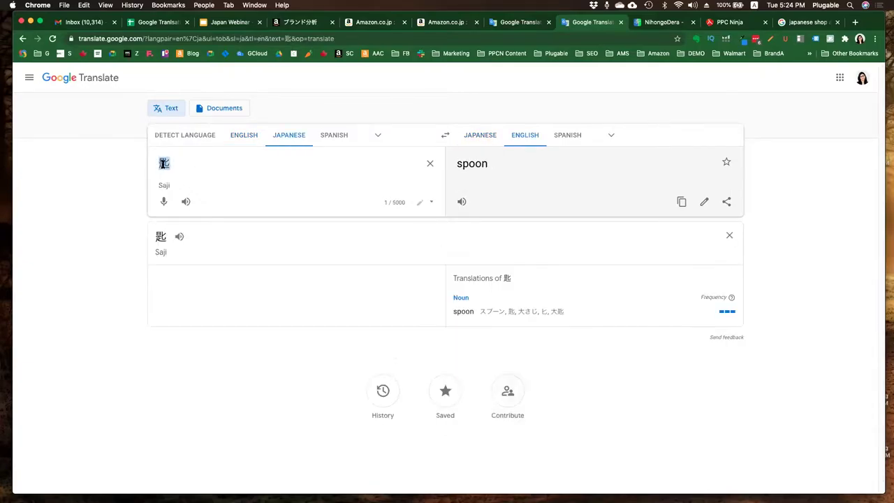
right_click(164, 163)
click(181, 230)
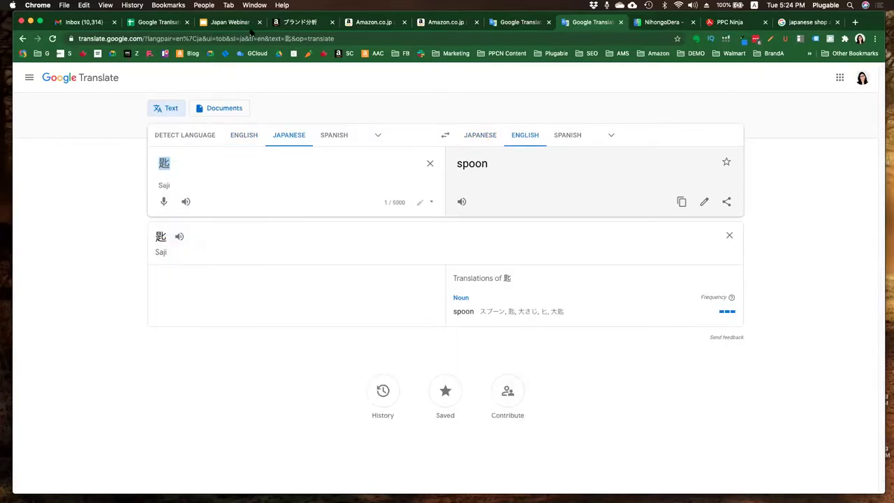
Step: Return to the "Google Tranlsate Eng-Jpn" spreadsheet and paste 匙 into cell F5
click(155, 22)
right_click(350, 208)
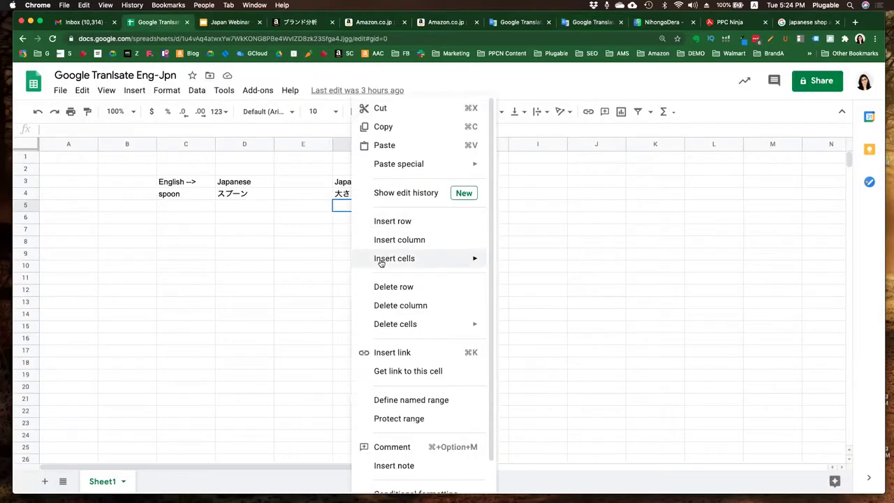
click(394, 145)
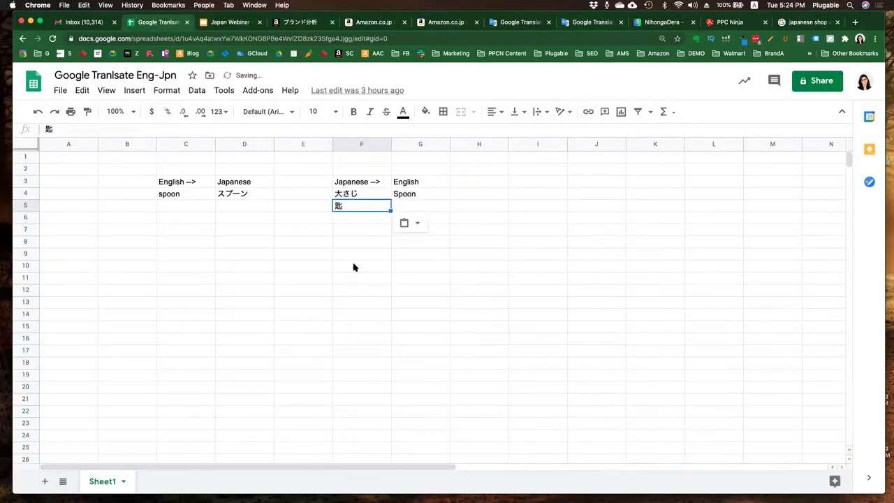
Step: Fill the Japanese-to-English translation formula from G4 down to G5 and review the translated terms
click(442, 195)
drag(450, 199, 451, 209)
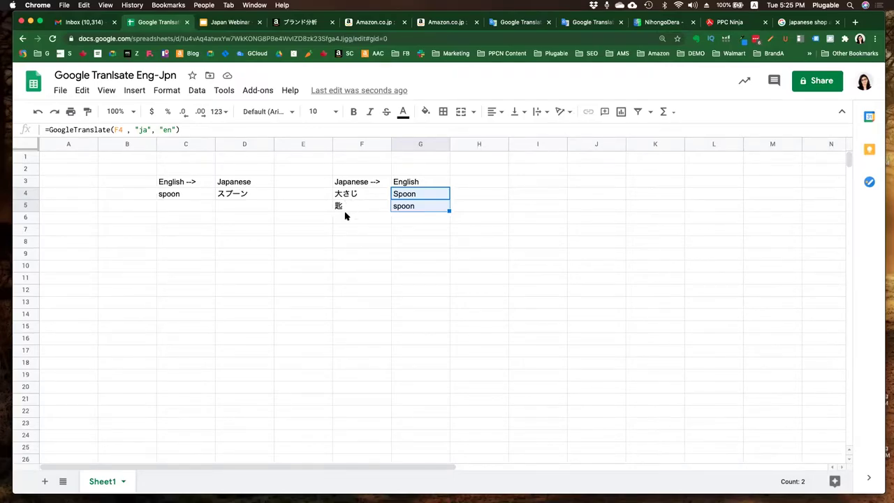
click(441, 241)
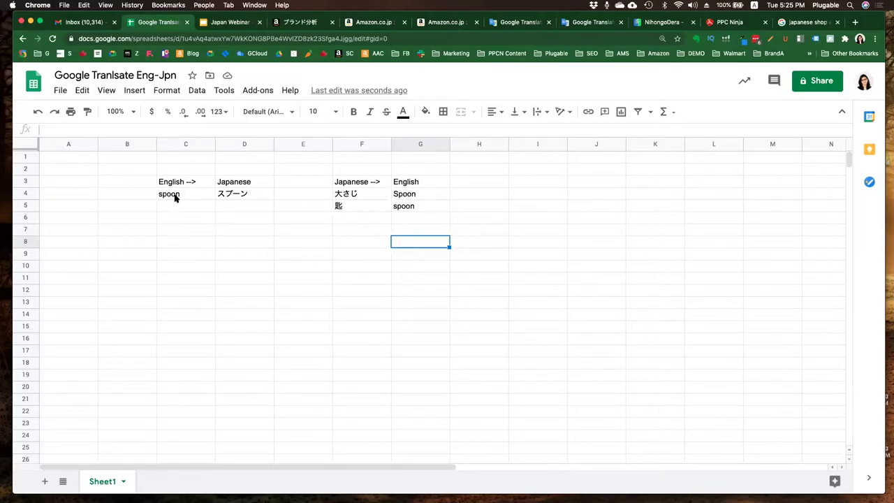
click(371, 196)
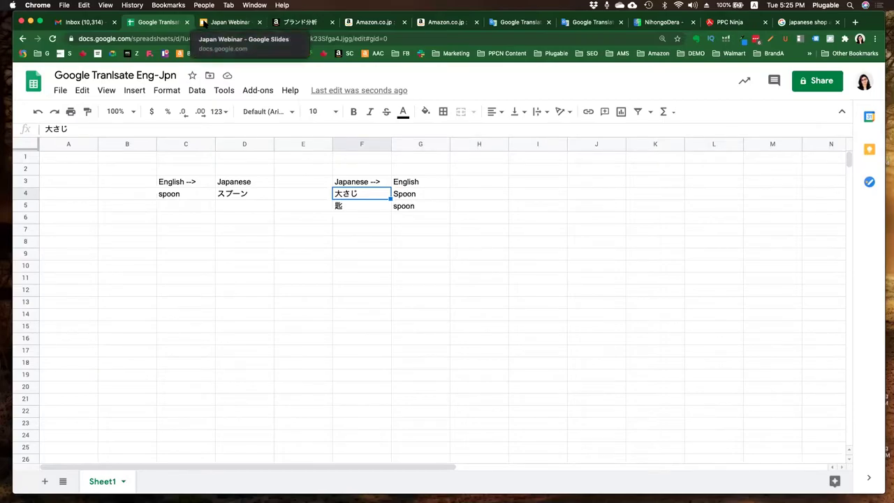
Step: Switch to the "Japan Webinar" presentation and start the slideshow from the "Google Japanese Translation + Thesaurus" slide
click(203, 26)
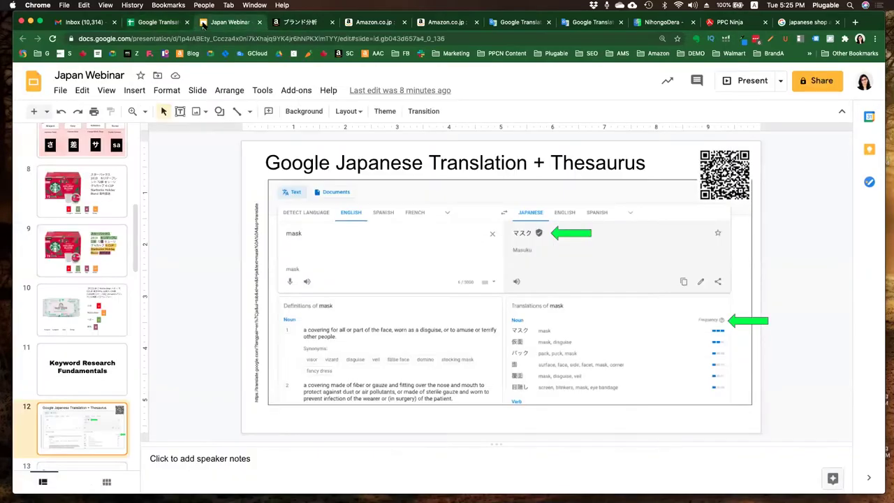
click(750, 81)
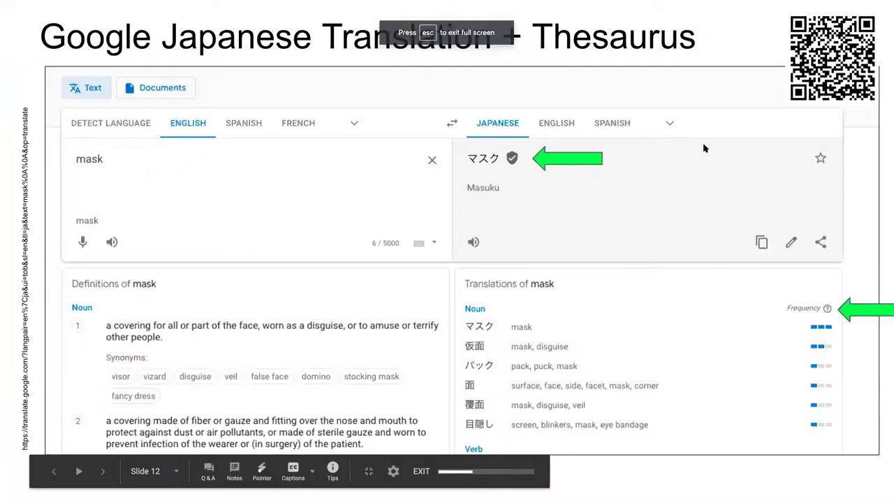